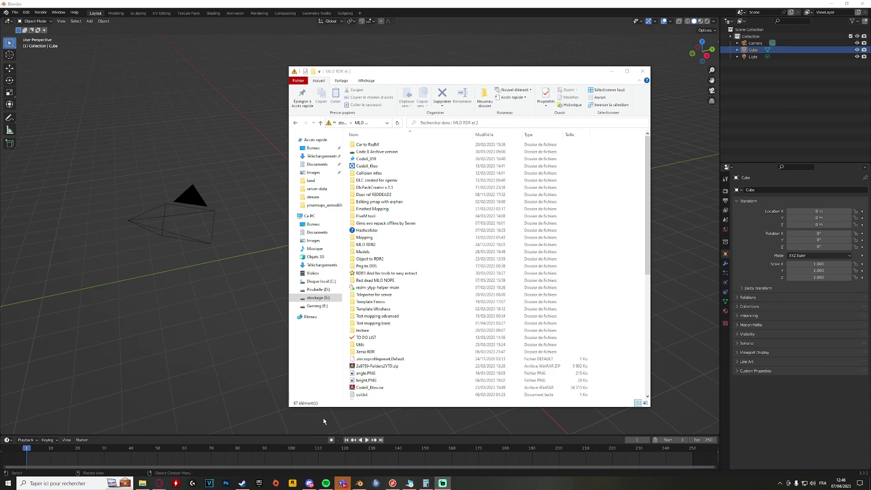
Bring forward the Magic-RDR GitHub repository and read through its README, ending back at the top.
mouse_move(158, 483)
click(227, 448)
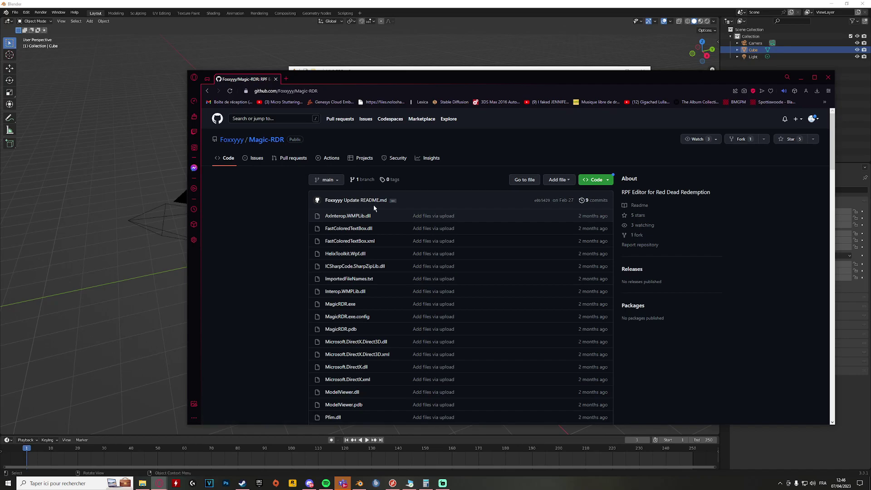
scroll(453, 236, down, 3)
scroll(476, 254, up, 2)
scroll(469, 258, down, 10)
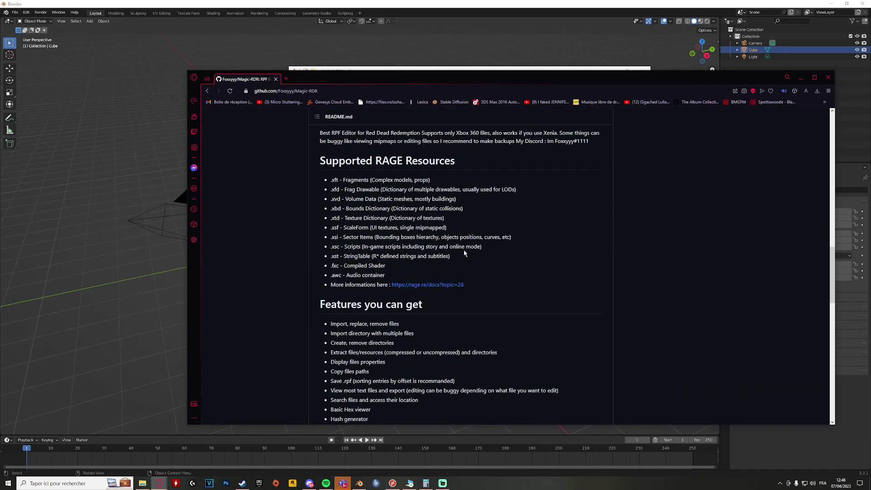
scroll(463, 253, down, 2)
scroll(464, 250, down, 4)
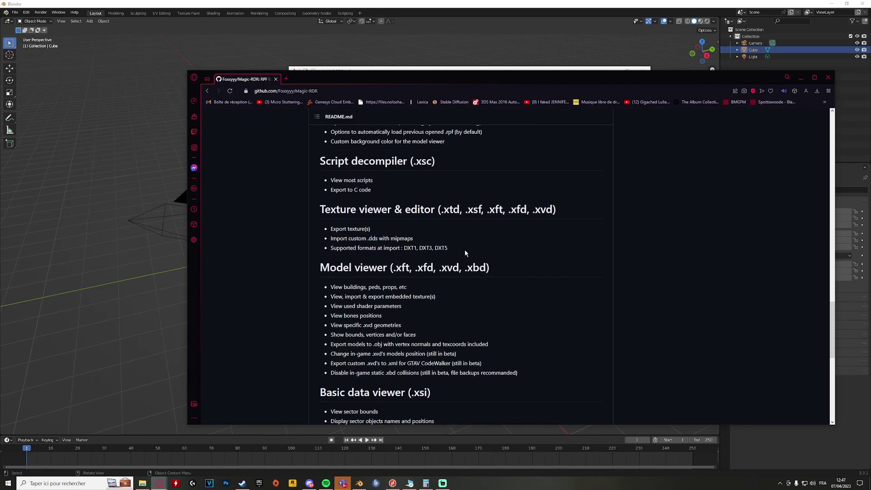
scroll(465, 249, up, 9)
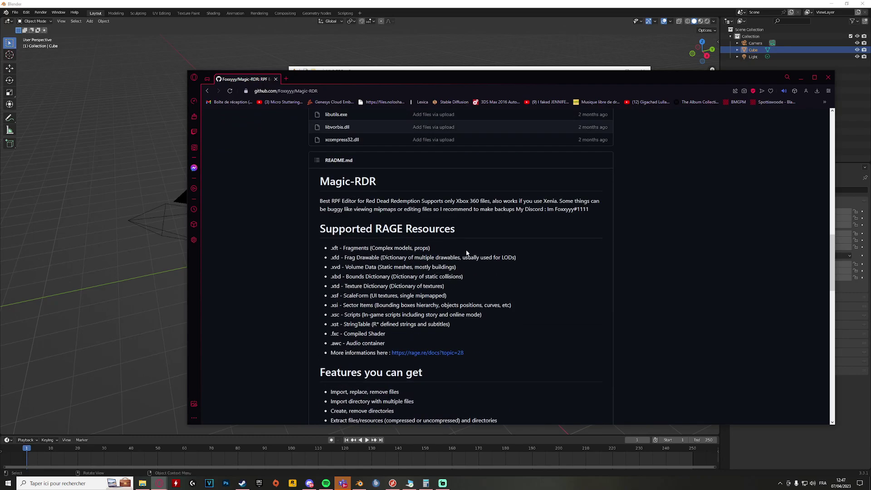
scroll(466, 252, up, 8)
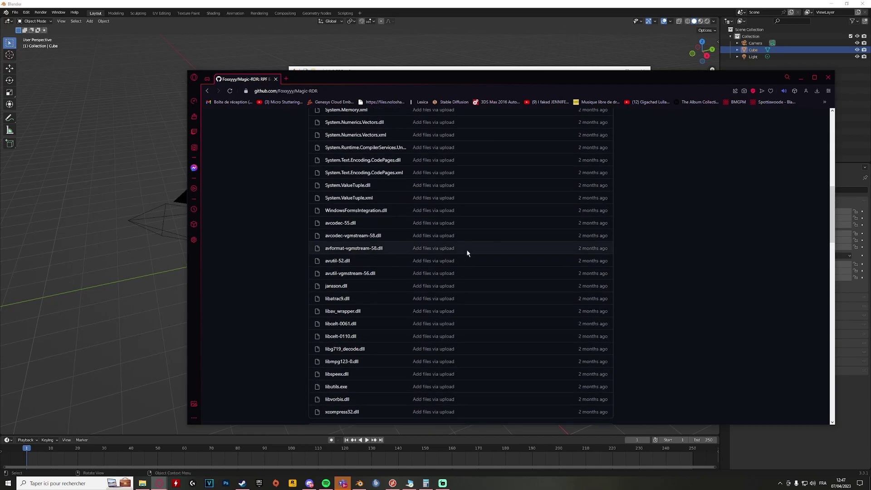
scroll(467, 253, up, 5)
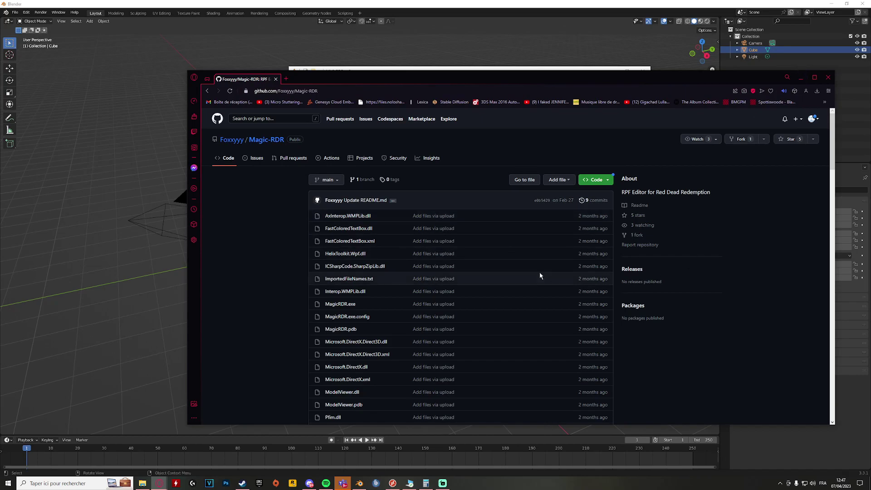
scroll(577, 249, down, 3)
scroll(577, 252, up, 3)
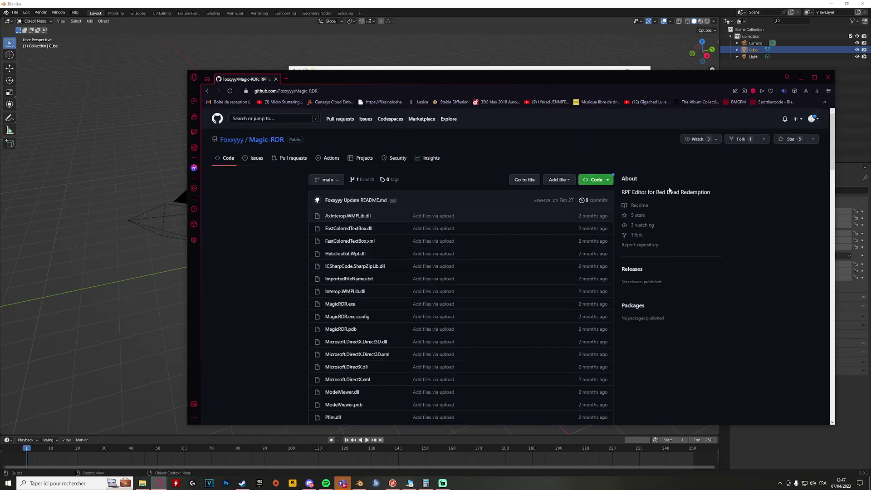
Go into 'RDR1 And his tools to easy extract' > 'RDR MW' and launch MagicRDR.exe.
click(802, 78)
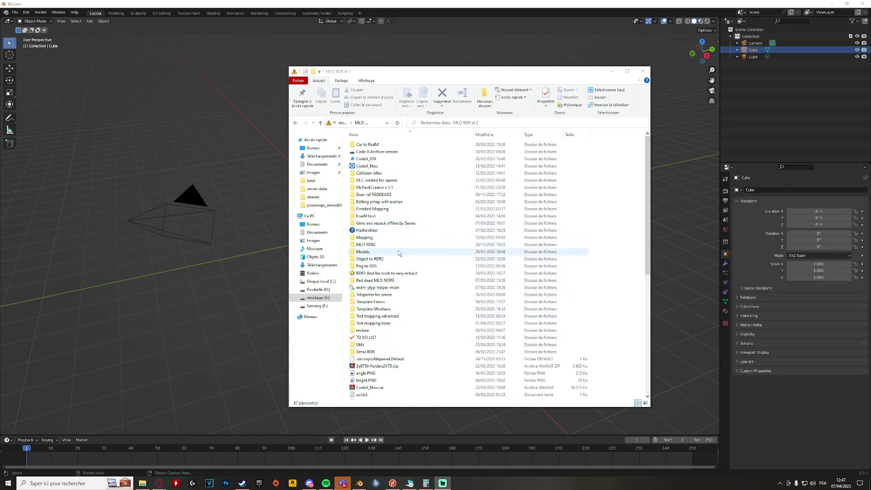
click(389, 274)
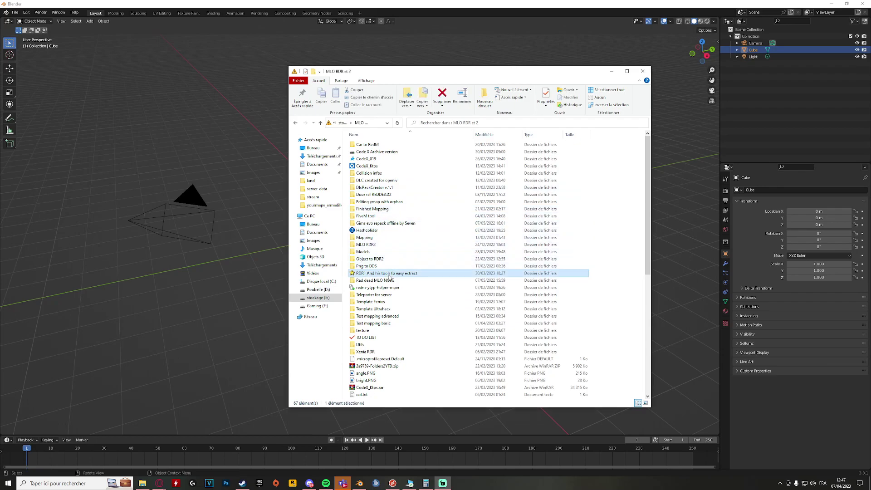
double_click(388, 275)
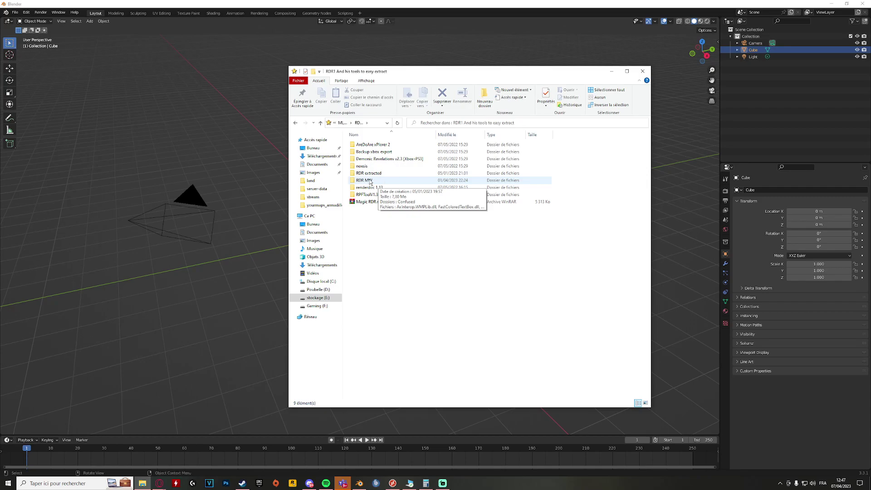
double_click(376, 181)
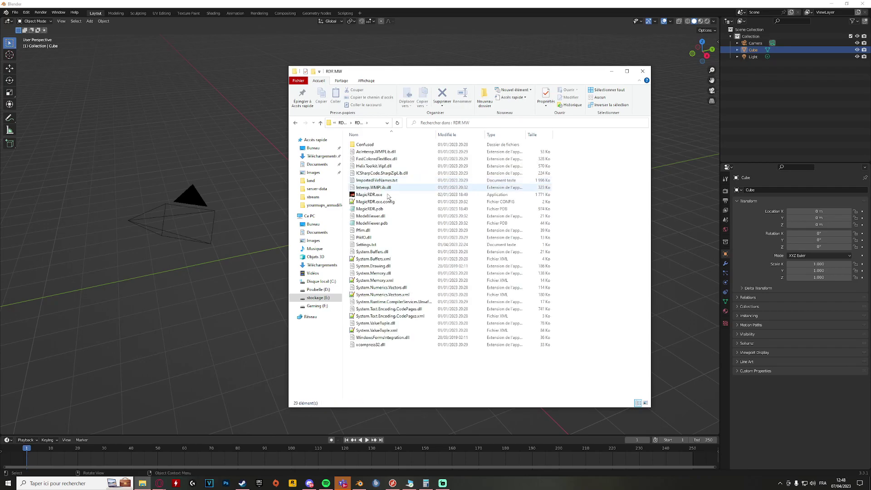
click(377, 195)
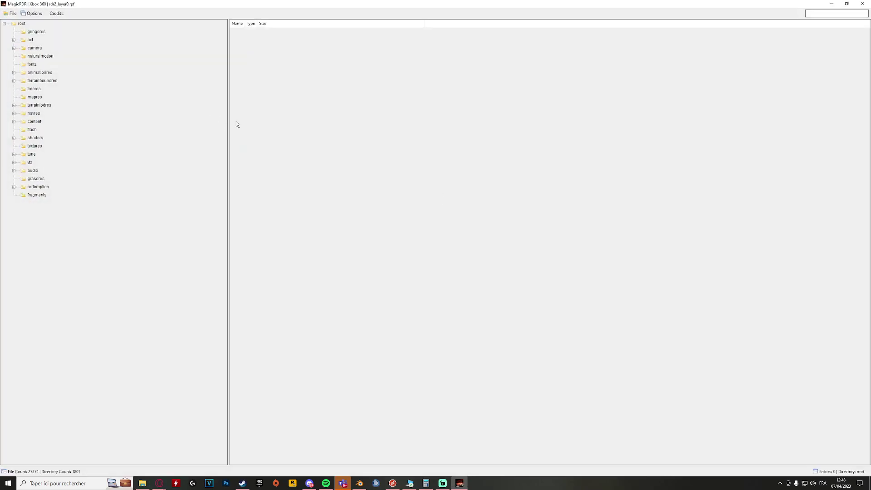
Start File > Open, then cancel it, keeping the rdr2_layer0.rpf archive tree loaded.
click(11, 13)
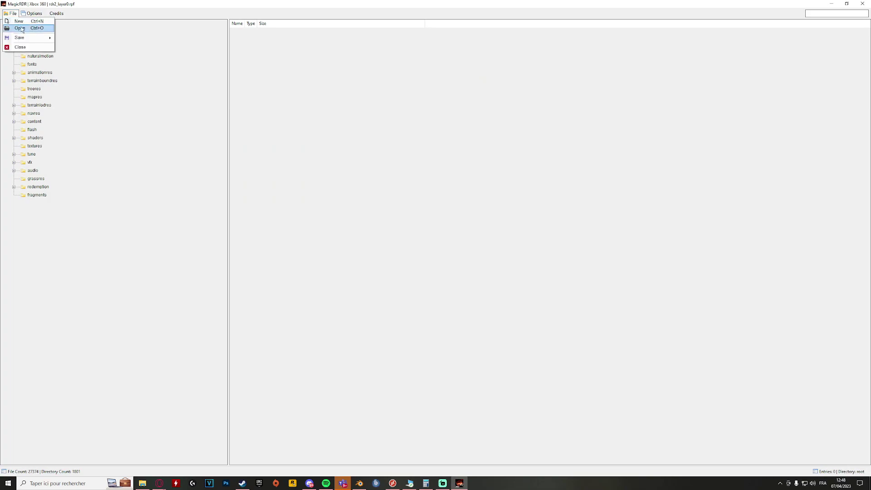
click(20, 28)
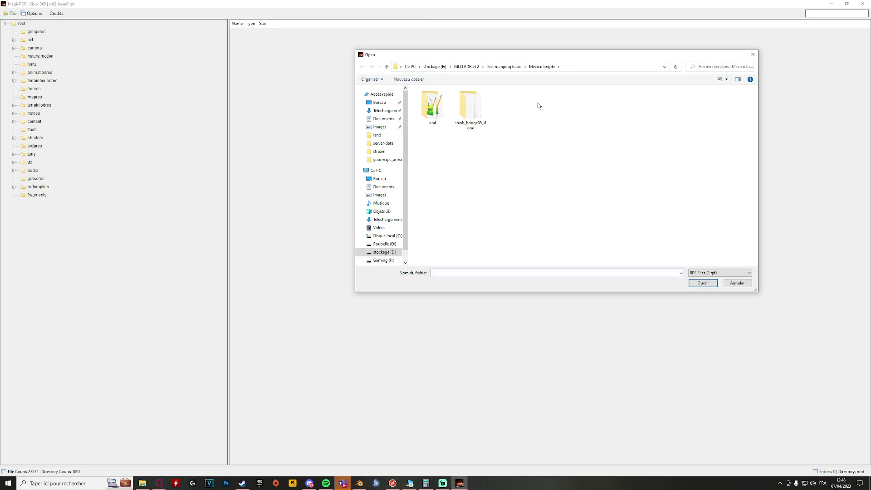
click(753, 54)
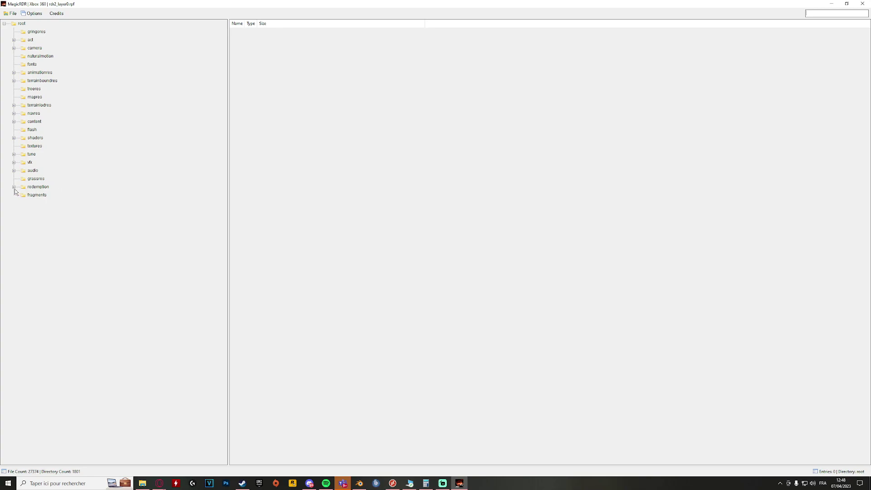
Expand redemption > territory_swall, then scroll down and expand the tumbleweed folder.
double_click(36, 188)
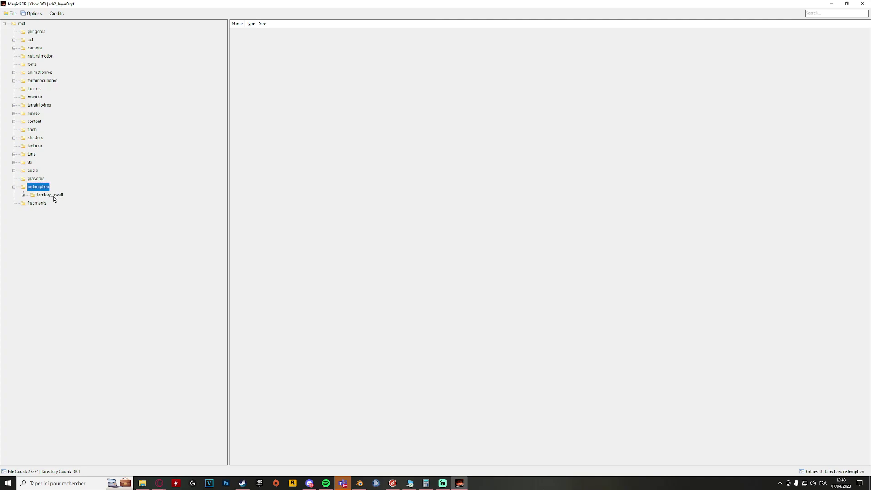
double_click(50, 195)
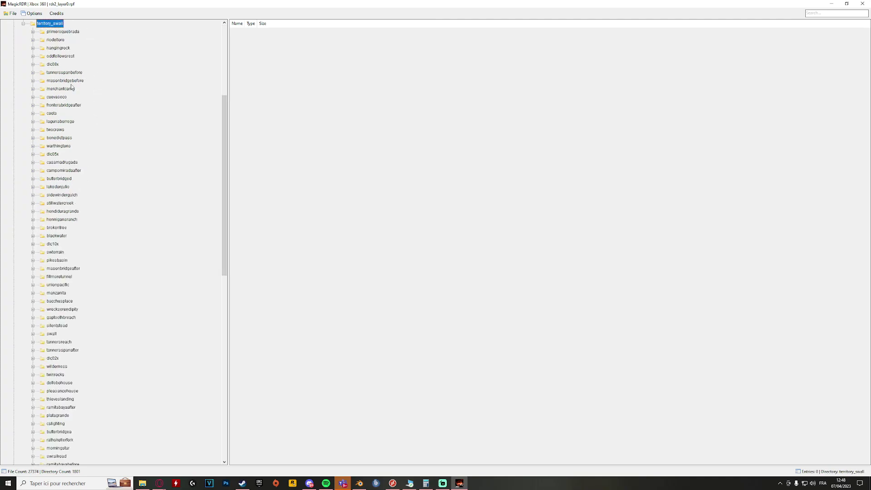
scroll(80, 187, down, 2)
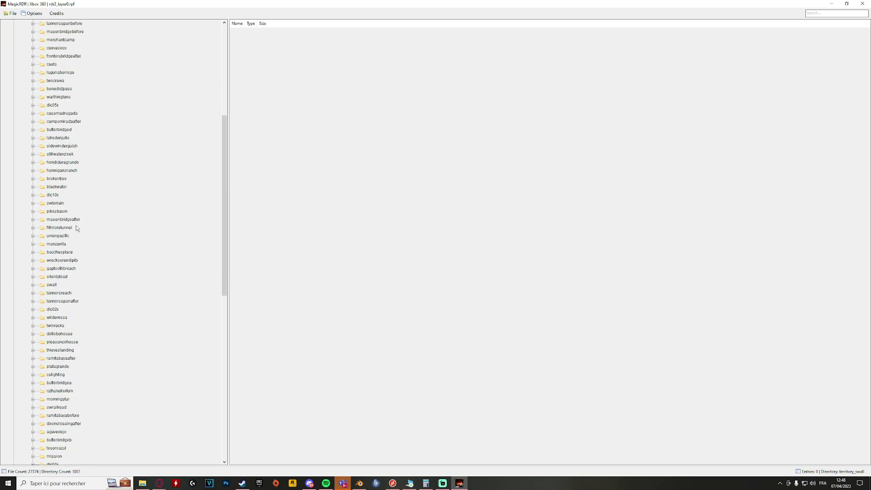
scroll(77, 228, up, 3)
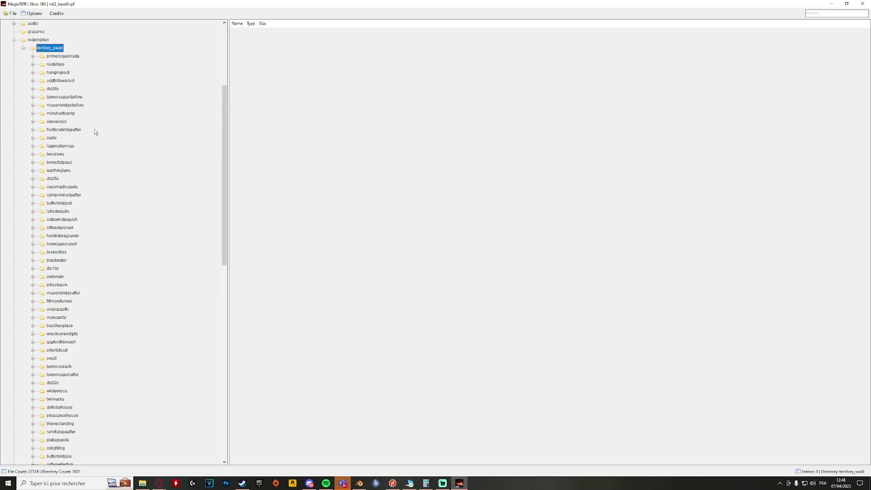
scroll(85, 140, down, 7)
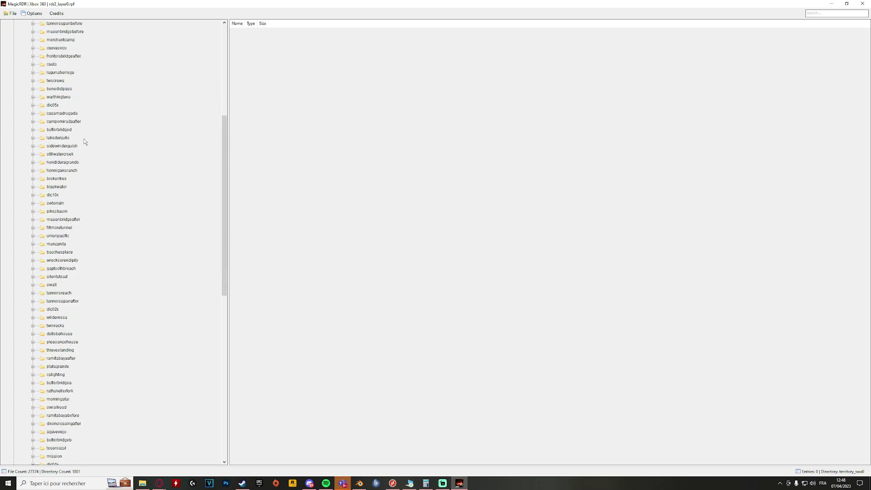
scroll(84, 141, down, 4)
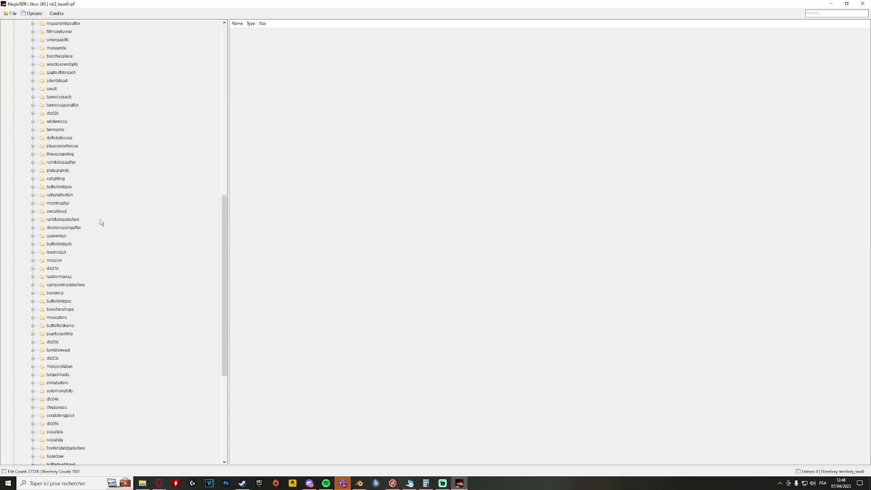
scroll(83, 252, down, 1)
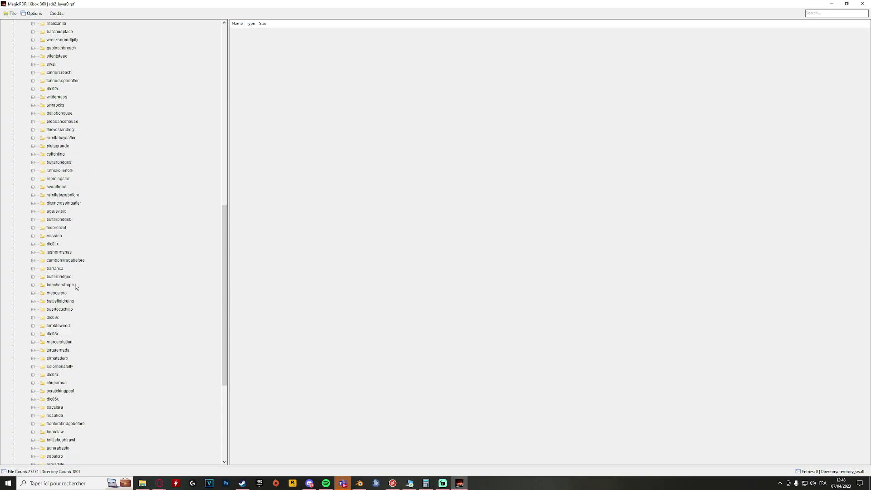
scroll(75, 294, down, 5)
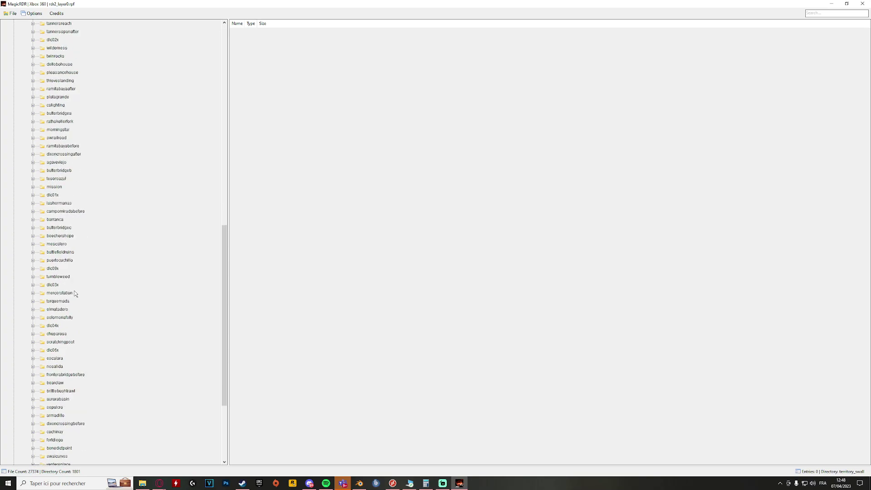
scroll(75, 294, down, 3)
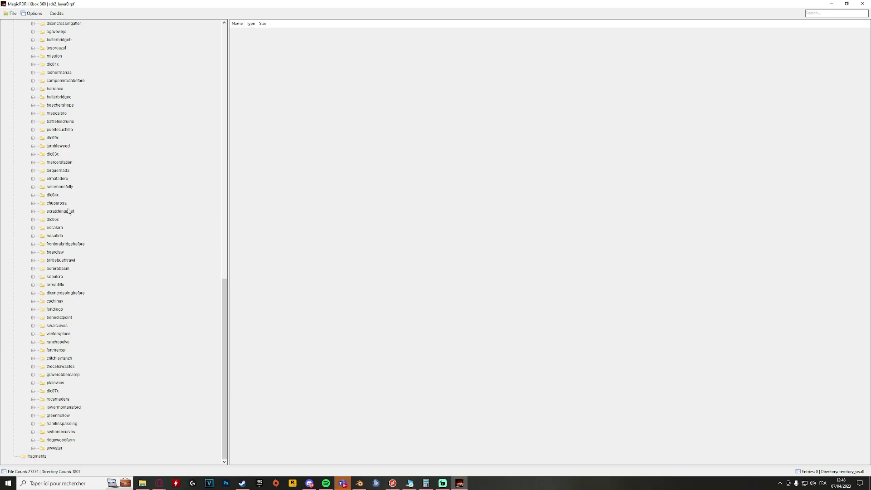
double_click(58, 146)
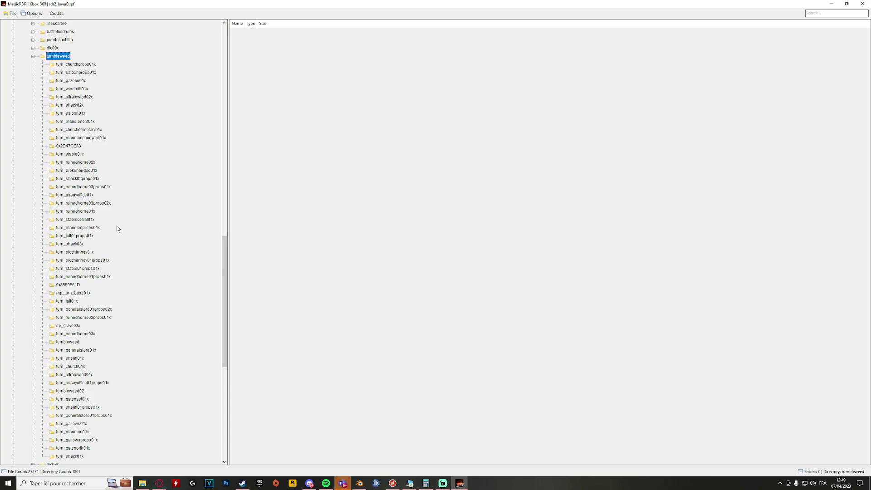
Select the tum_stable01x folder and open tum_stable01x.xvd in the Model Viewer.
click(74, 154)
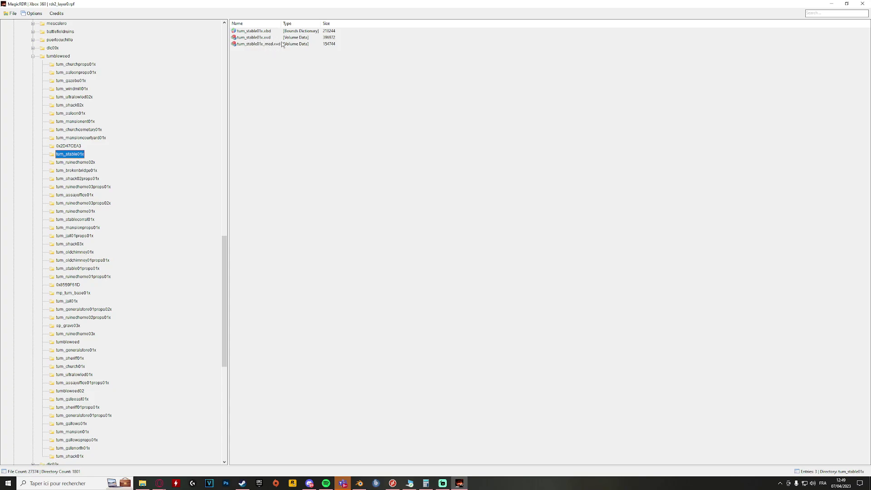
double_click(256, 39)
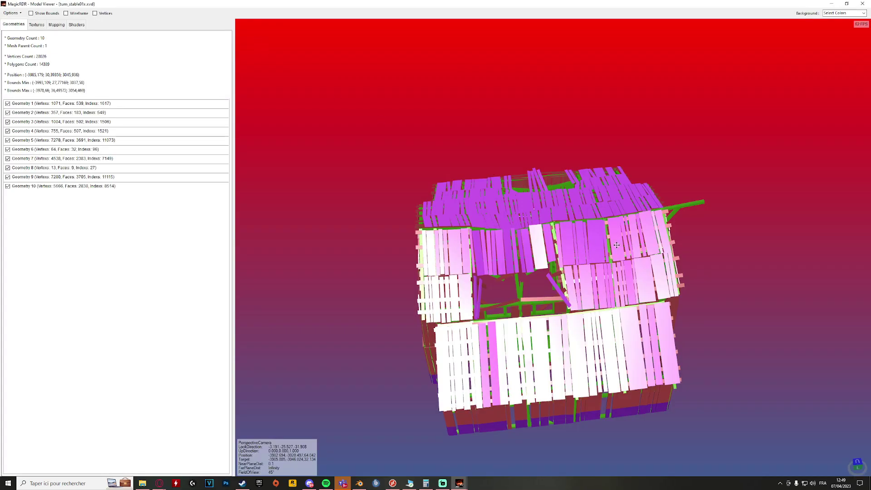
Orbit and zoom around the barn to see its stairs and roof, ending on the front gable.
mouse_move(617, 245)
mouse_down()
mouse_move(626, 272)
mouse_move(454, 211)
mouse_move(418, 214)
mouse_move(484, 236)
mouse_move(385, 239)
mouse_move(395, 245)
mouse_up()
drag(552, 291, 552, 283)
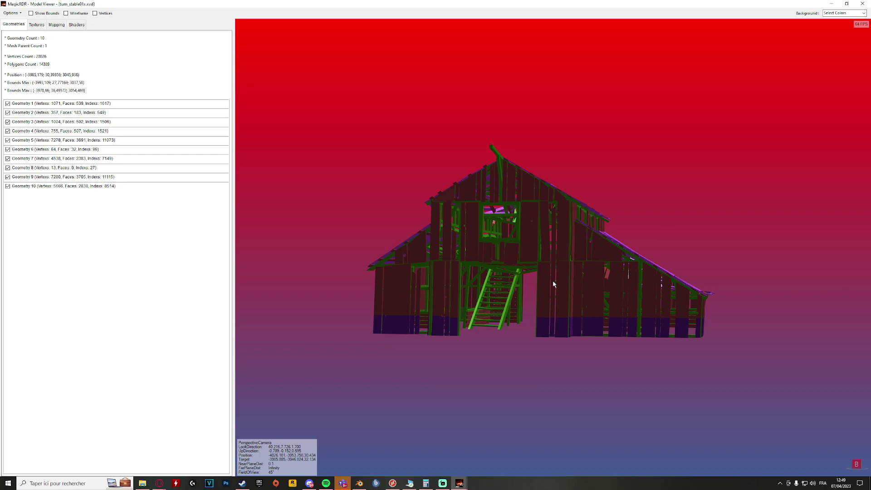
scroll(554, 284, up, 5)
mouse_move(520, 261)
mouse_down()
mouse_move(615, 274)
mouse_move(647, 263)
mouse_move(522, 255)
mouse_move(522, 268)
mouse_move(616, 265)
mouse_move(671, 224)
mouse_up()
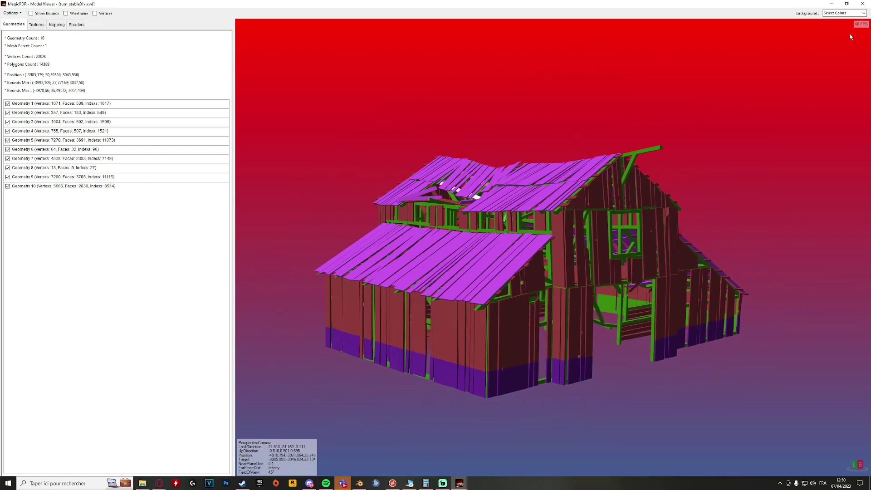
drag(591, 185, 434, 167)
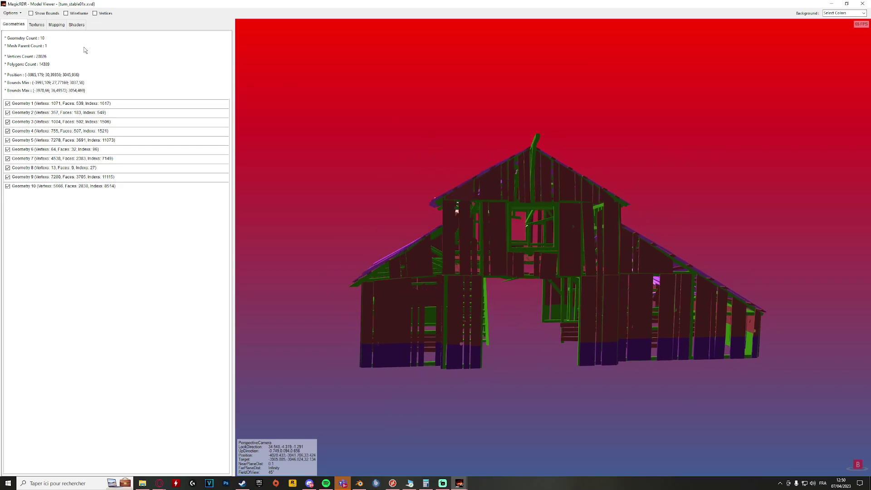
click(12, 13)
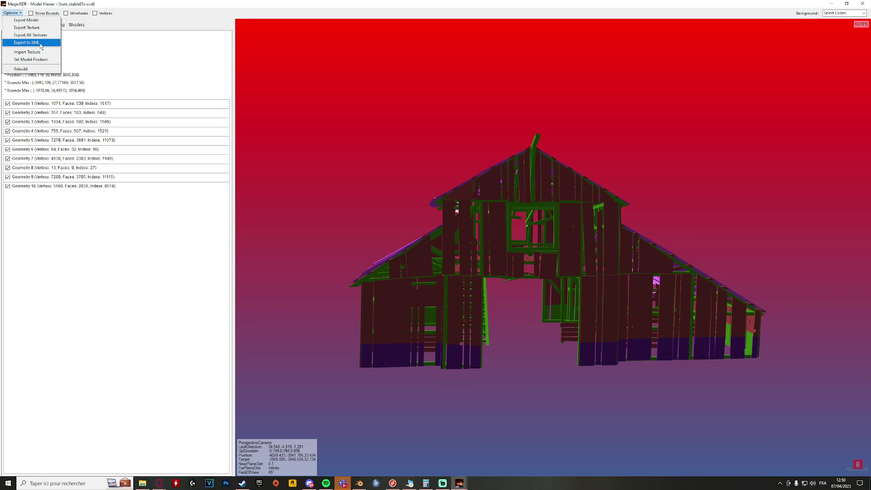
click(26, 20)
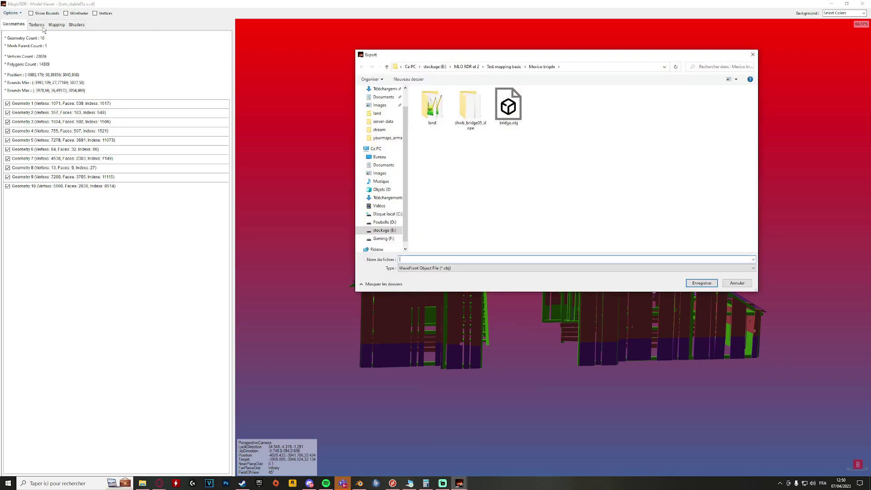
click(752, 55)
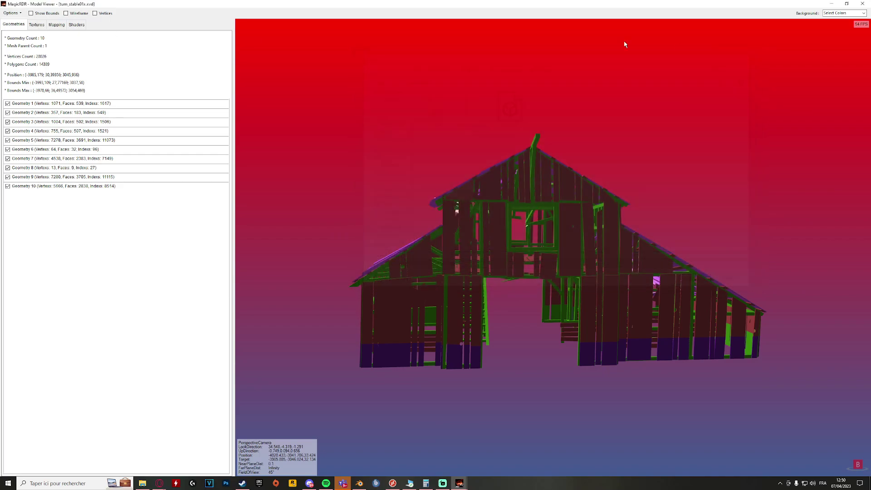
click(36, 24)
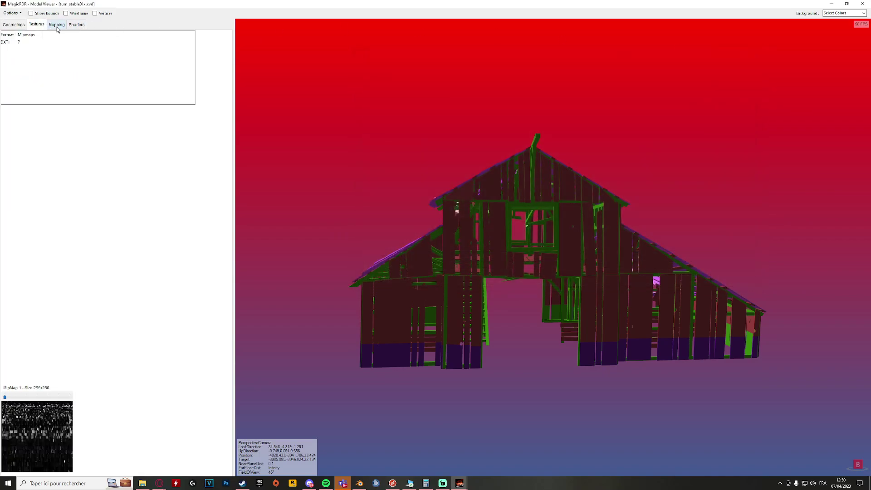
click(57, 26)
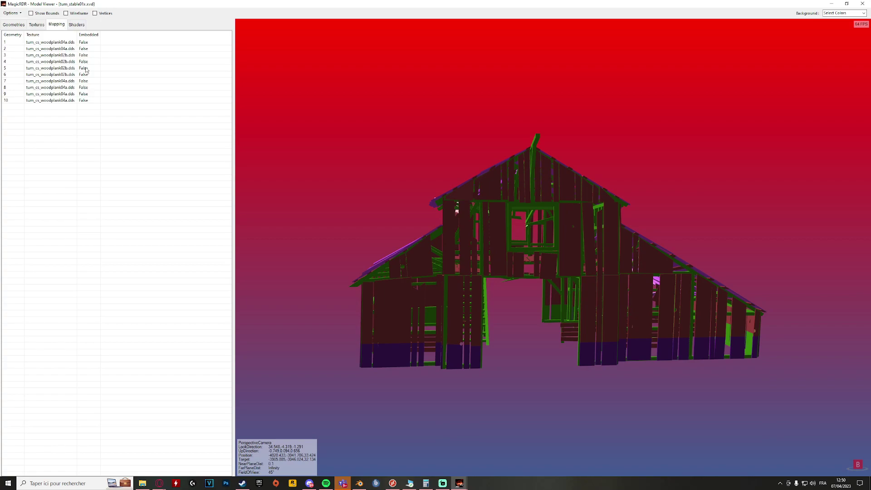
mouse_move(89, 44)
mouse_down()
mouse_move(90, 101)
mouse_move(91, 47)
mouse_up()
drag(509, 194, 439, 172)
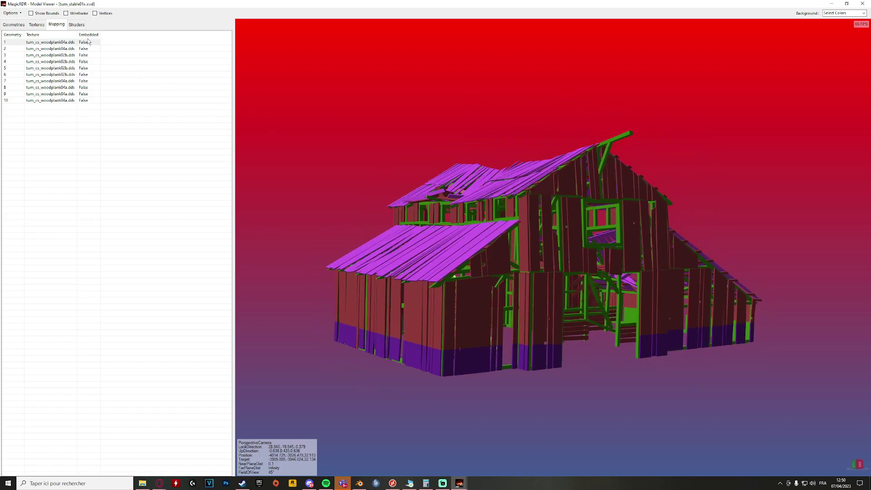
click(72, 26)
click(14, 25)
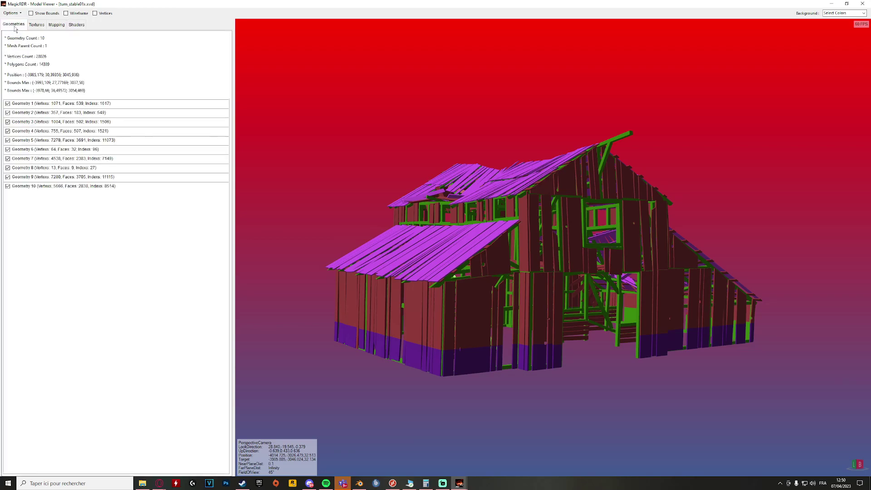
Export the model as OBJ named testbarn, declining the texture export.
click(13, 14)
click(20, 20)
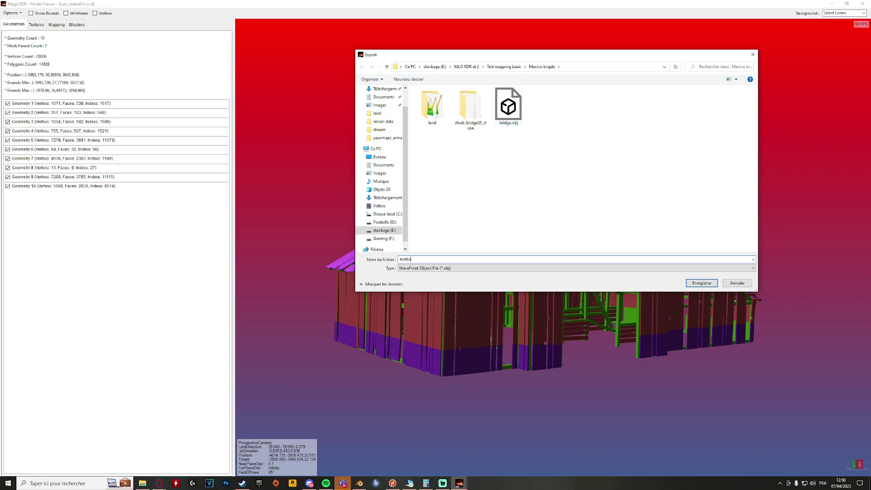
key(Return)
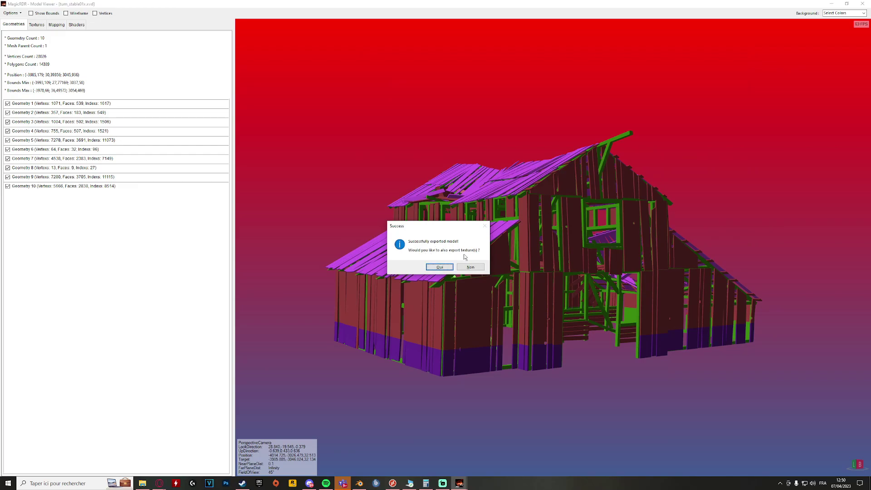
click(467, 268)
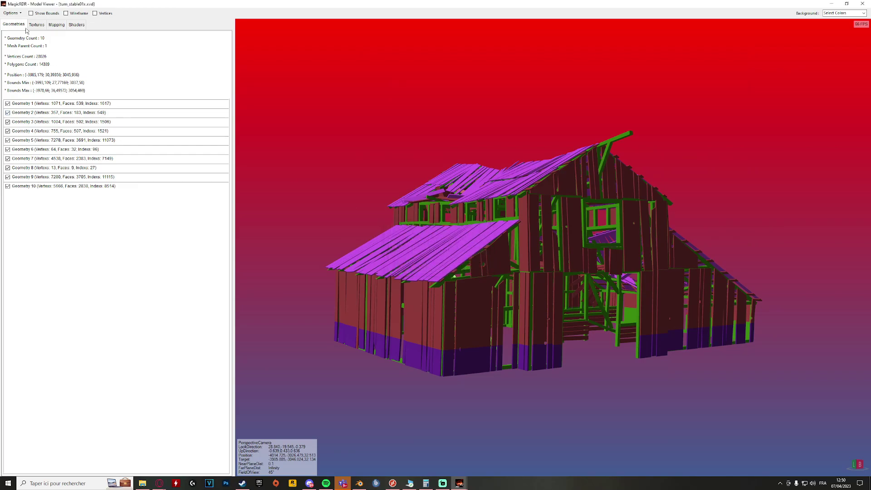
click(12, 14)
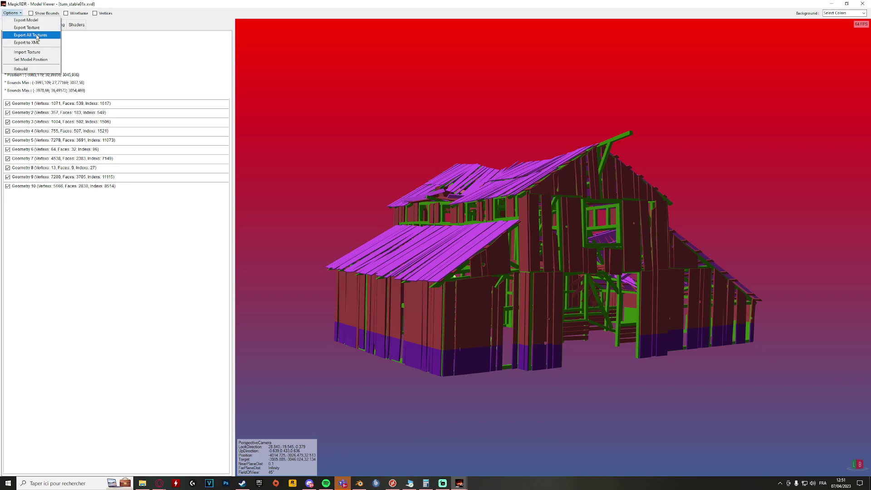
click(184, 87)
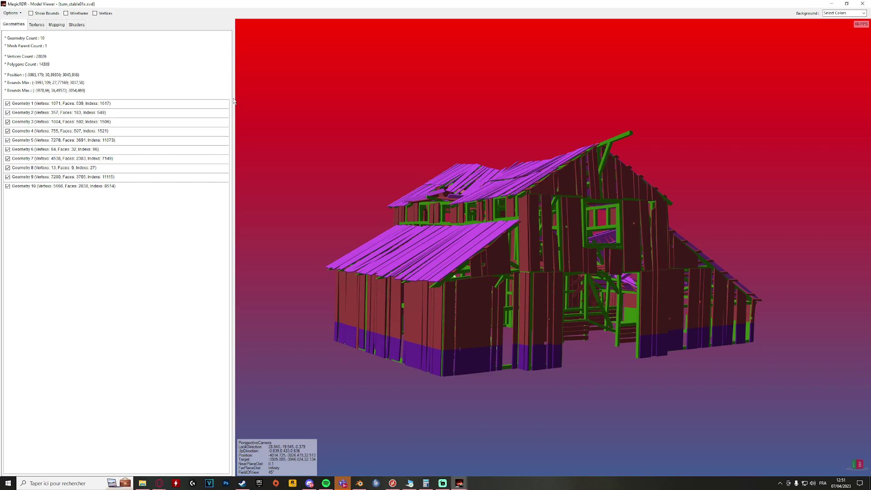